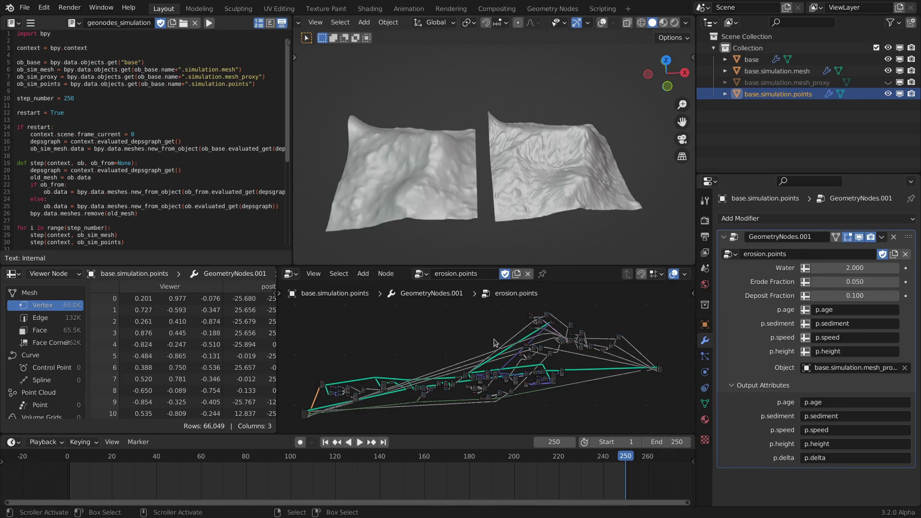
Pan the erosion node graph, then orbit and zoom around both terrain meshes
middle_click_drag(460, 341, 473, 340)
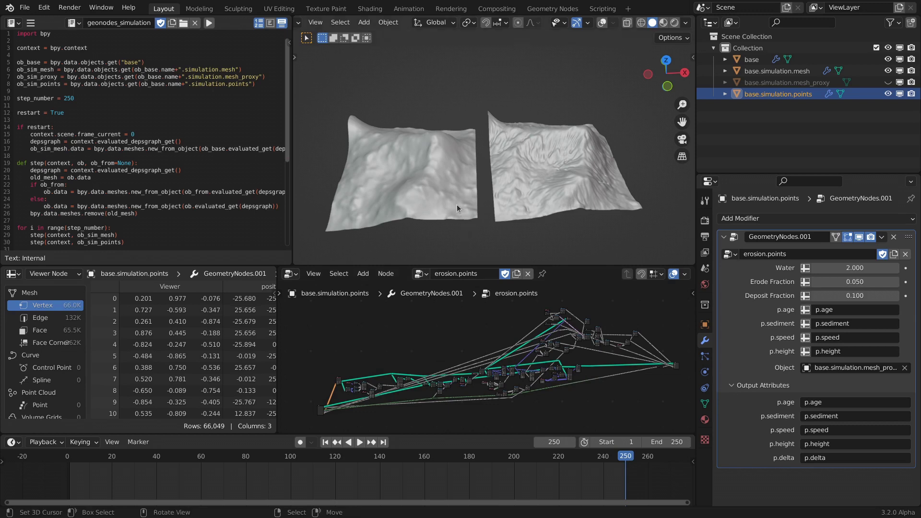
middle_click_drag(457, 204, 482, 188)
scroll(538, 186, "up", 4)
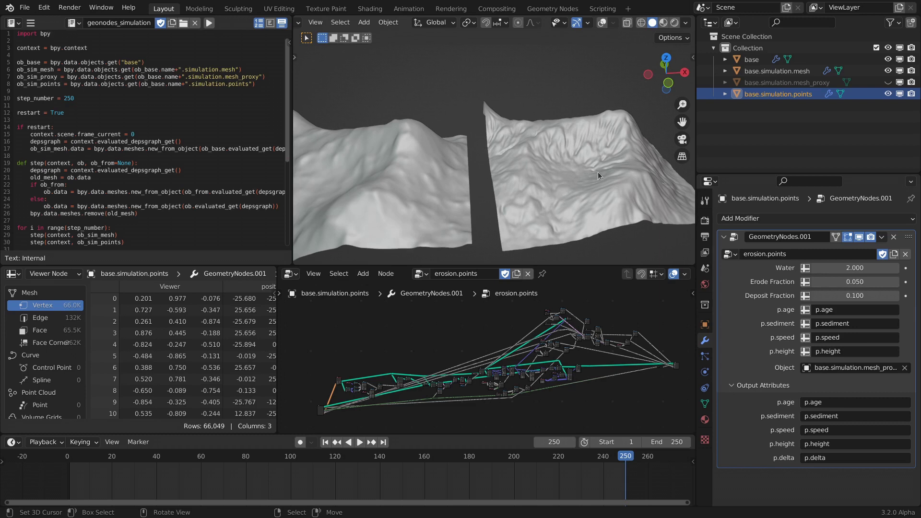
mouse_move(592, 183)
middle_mouse_down()
mouse_move(547, 181)
mouse_move(564, 186)
mouse_move(552, 197)
mouse_move(576, 187)
middle_mouse_up()
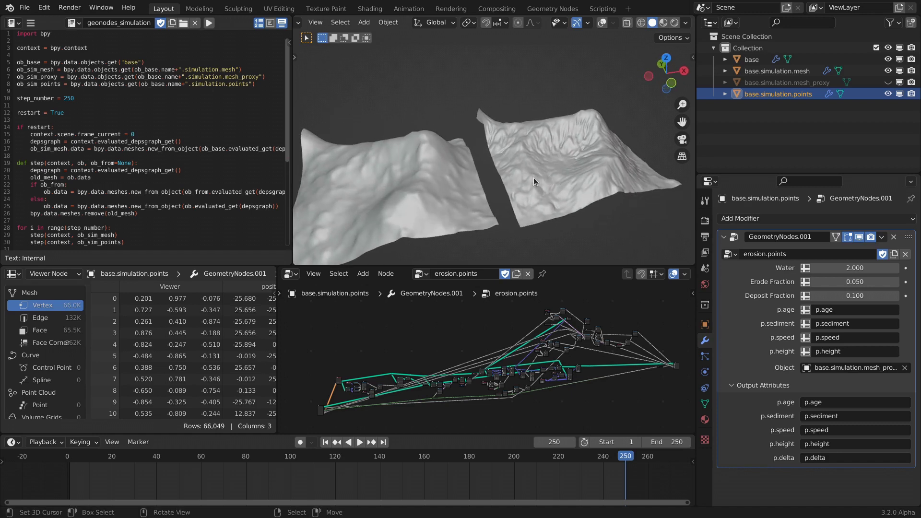
key("z")
left_click(546, 173)
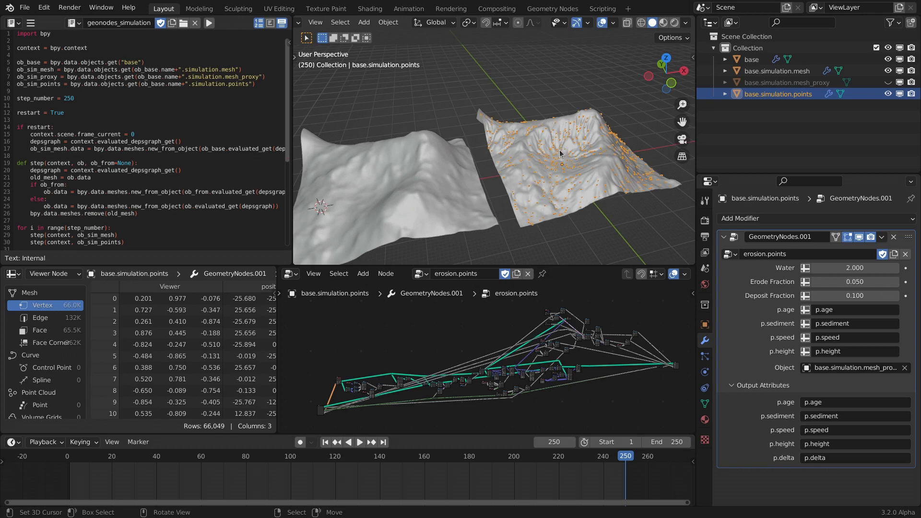
mouse_move(544, 171)
middle_mouse_down()
mouse_move(562, 194)
mouse_move(544, 189)
mouse_move(534, 196)
mouse_move(543, 206)
mouse_move(534, 174)
mouse_move(514, 171)
mouse_move(539, 184)
middle_mouse_up()
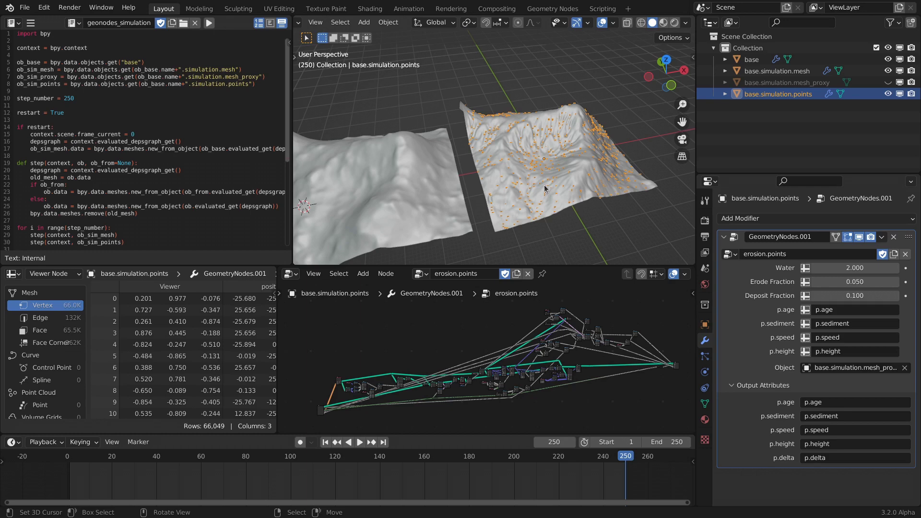
scroll(549, 189, "up", 4)
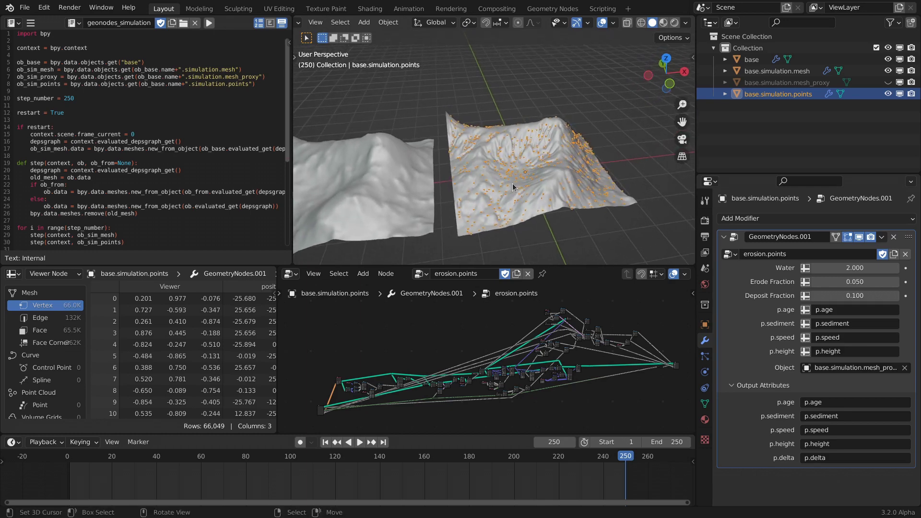
mouse_move(525, 165)
middle_mouse_down()
mouse_move(551, 163)
mouse_move(537, 177)
middle_mouse_up()
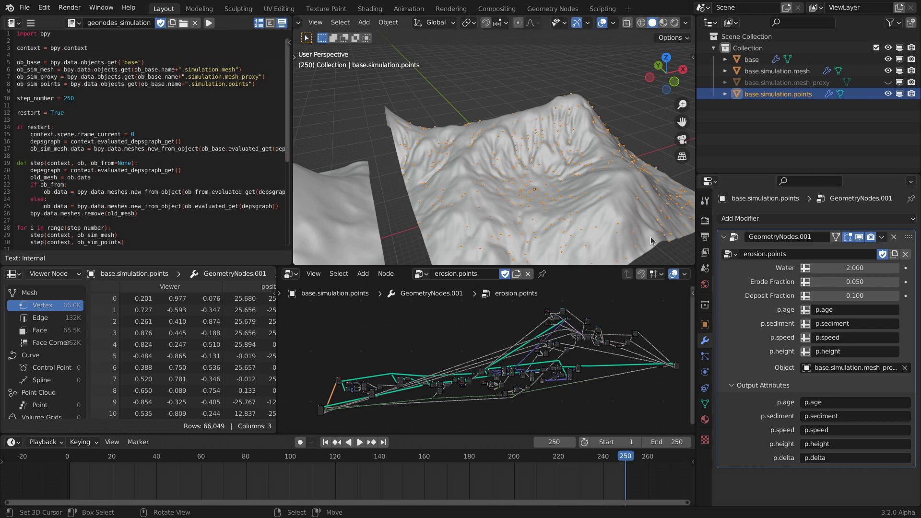
scroll(540, 172, "down", 3)
middle_click_drag(541, 172, 545, 191)
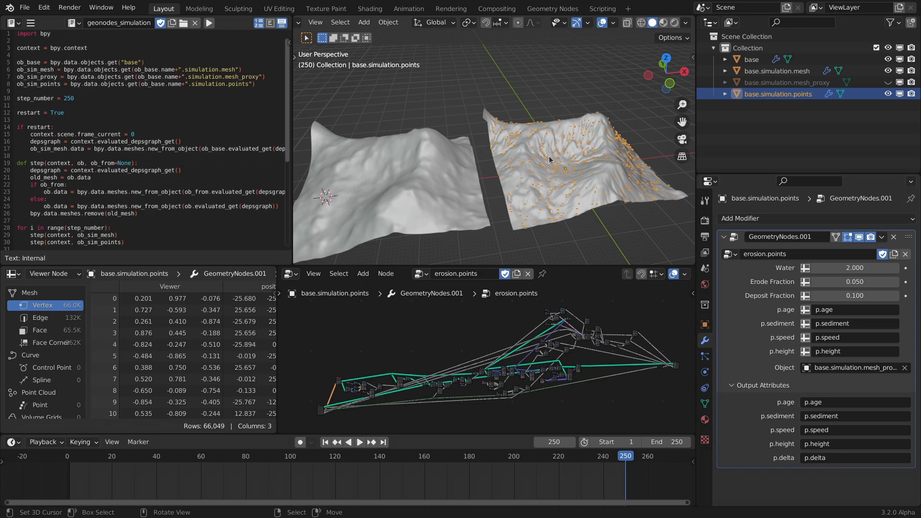
middle_click_drag(573, 348, 520, 364)
middle_click_drag(547, 206, 549, 168)
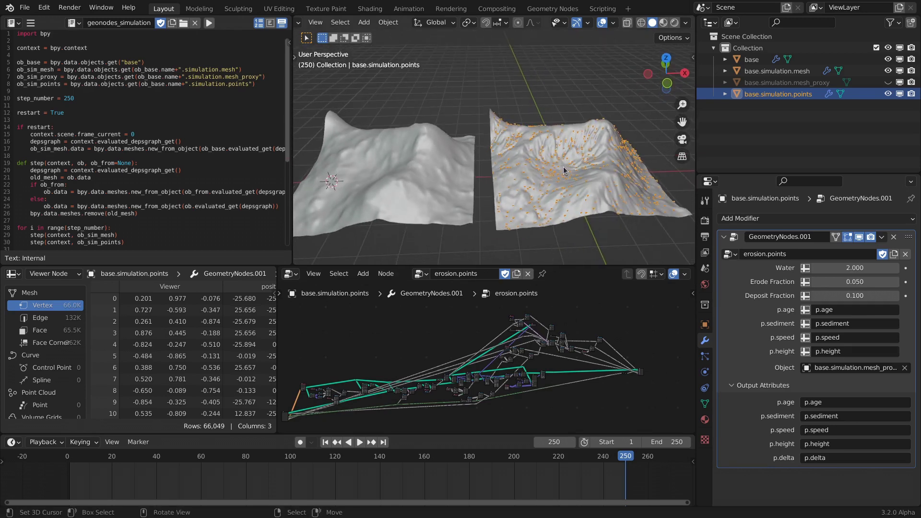
scroll(605, 181, "up", 3)
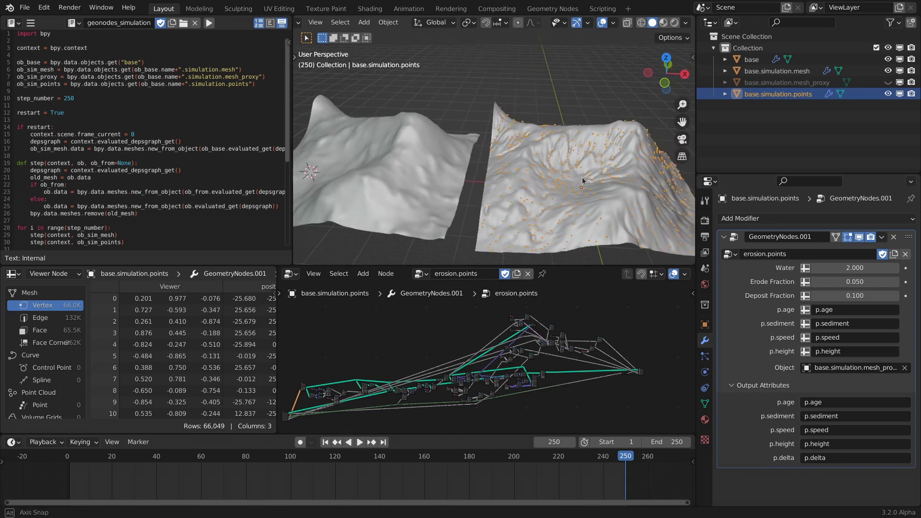
Frame the right eroded terrain up close and re-run the geonodes_simulation script
middle_click_drag(605, 180, 485, 158)
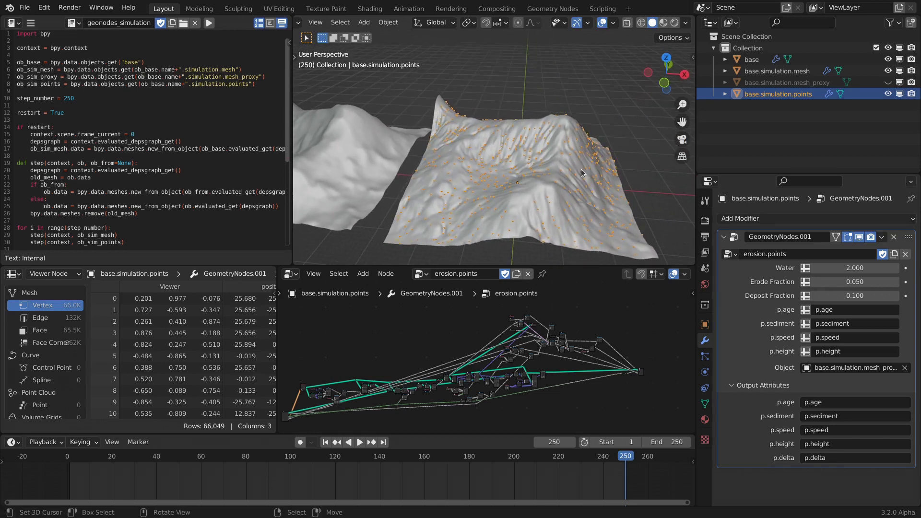
left_click(210, 22)
middle_click_drag(553, 178, 531, 164)
scroll(498, 154, "down", 3)
scroll(492, 177, "up", 3)
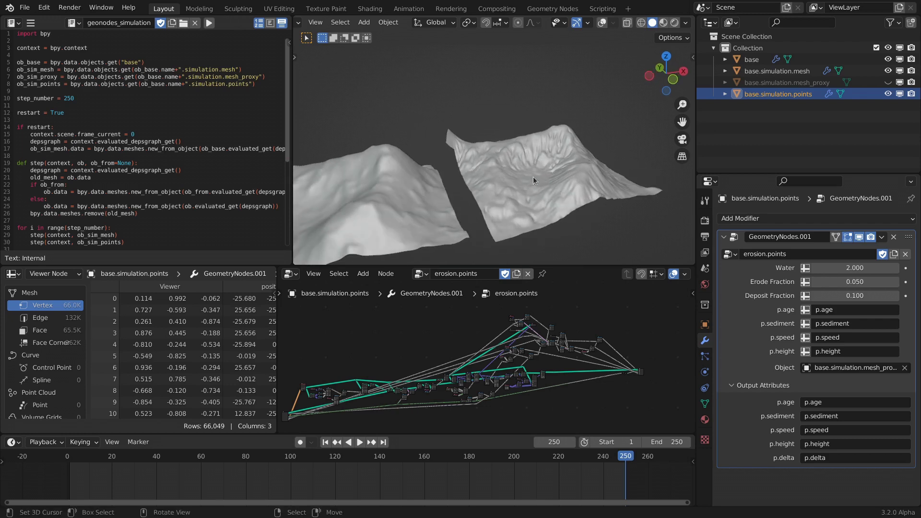
mouse_move(526, 181)
middle_mouse_down()
mouse_move(512, 170)
mouse_move(485, 223)
mouse_move(510, 172)
mouse_move(577, 163)
mouse_move(479, 174)
mouse_move(499, 177)
mouse_move(434, 176)
mouse_move(498, 169)
mouse_move(536, 181)
middle_mouse_up()
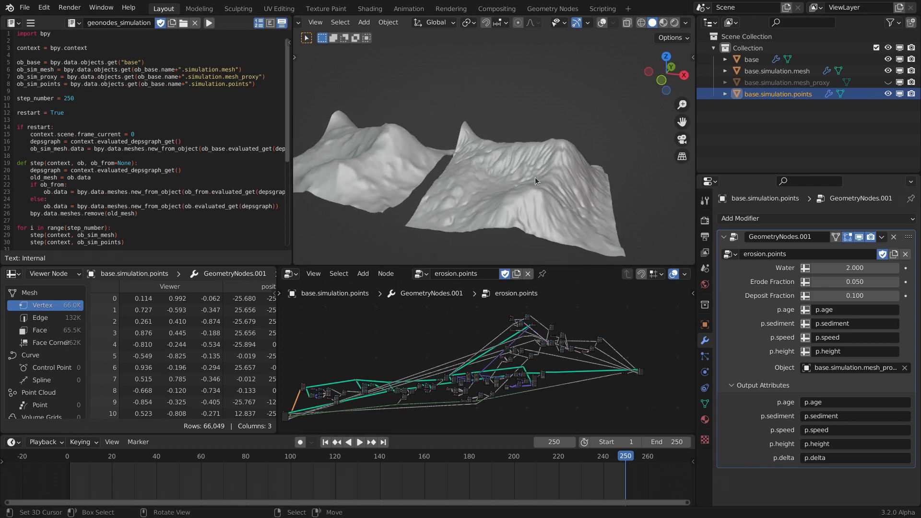
key("z")
left_click(523, 139)
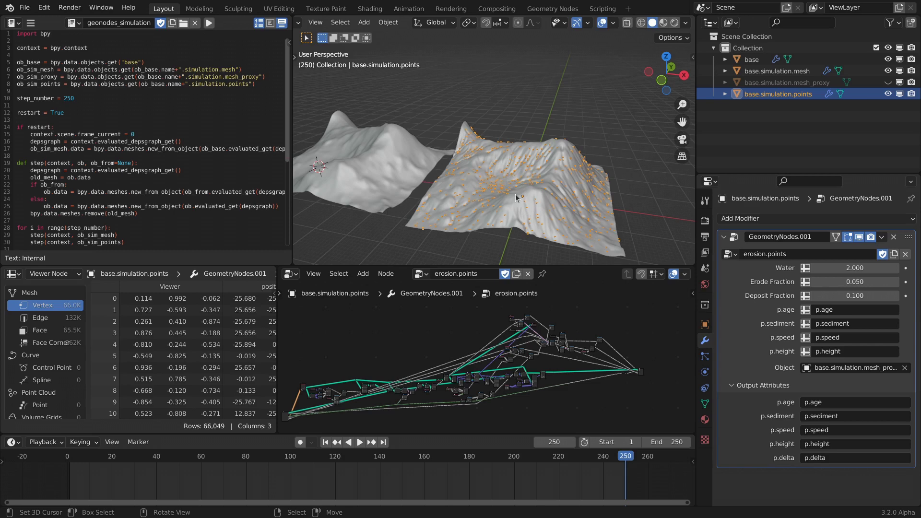
Pan and scroll through the erosion node network and the script text
scroll(523, 335, "left", 5, "ctrl")
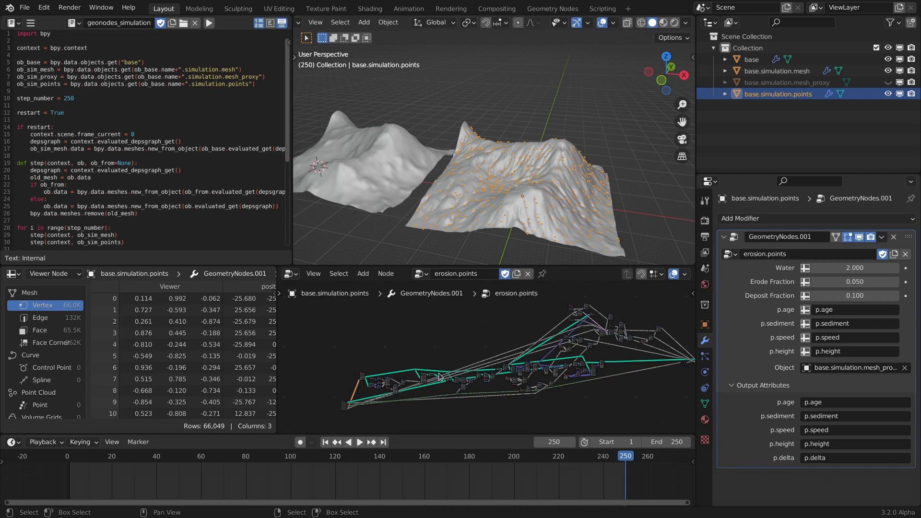
middle_click_drag(439, 377, 450, 357)
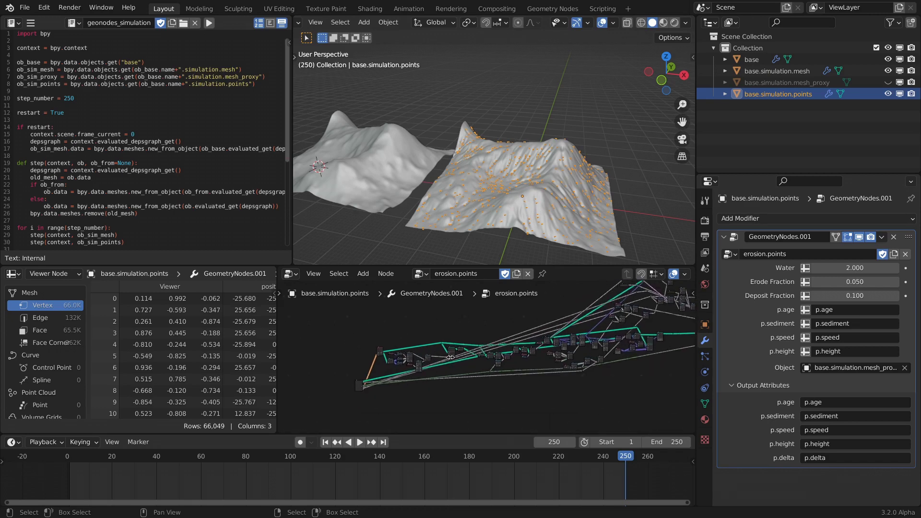
scroll(450, 357, "up", 1)
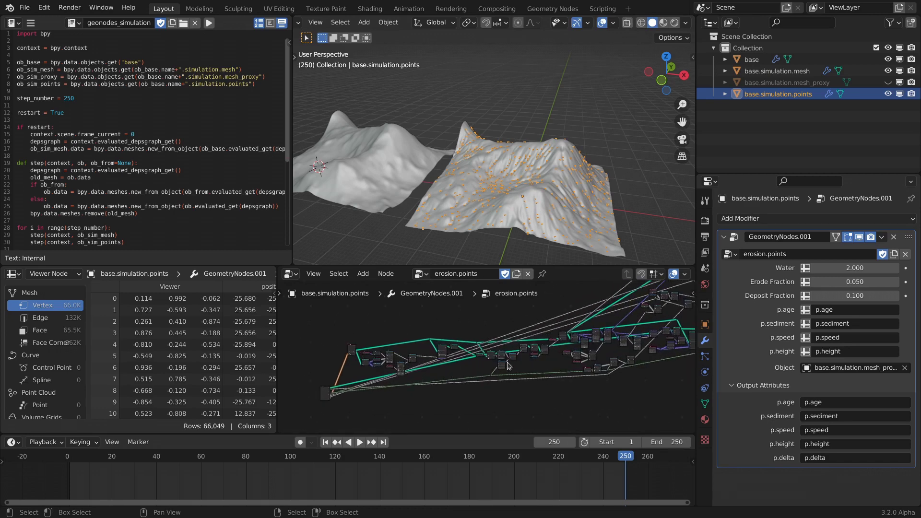
middle_click_drag(517, 342, 465, 359)
scroll(465, 359, "down", 1)
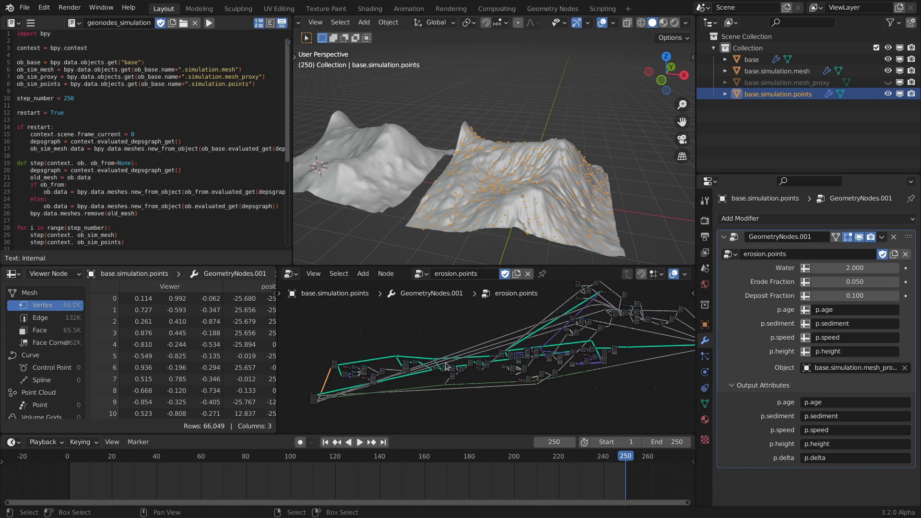
scroll(228, 193, "down", 8)
scroll(211, 194, "up", 8)
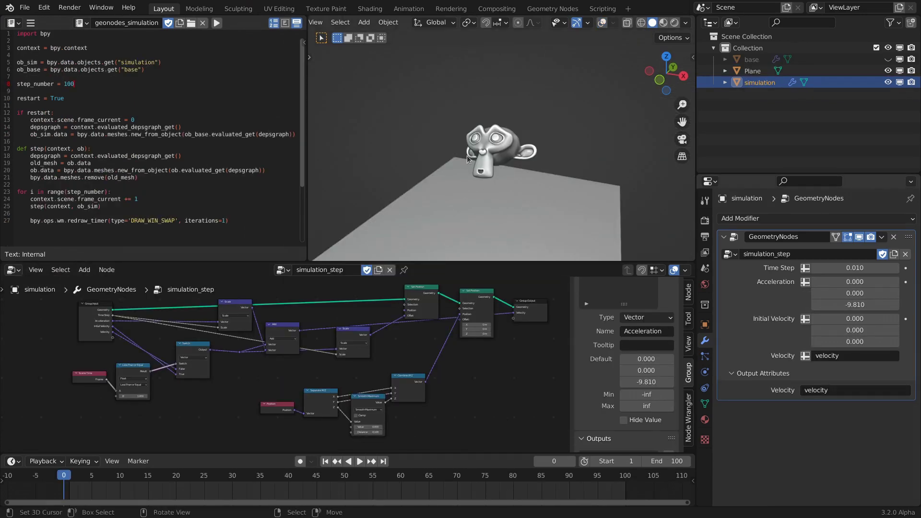
middle_click_drag(513, 135, 476, 145)
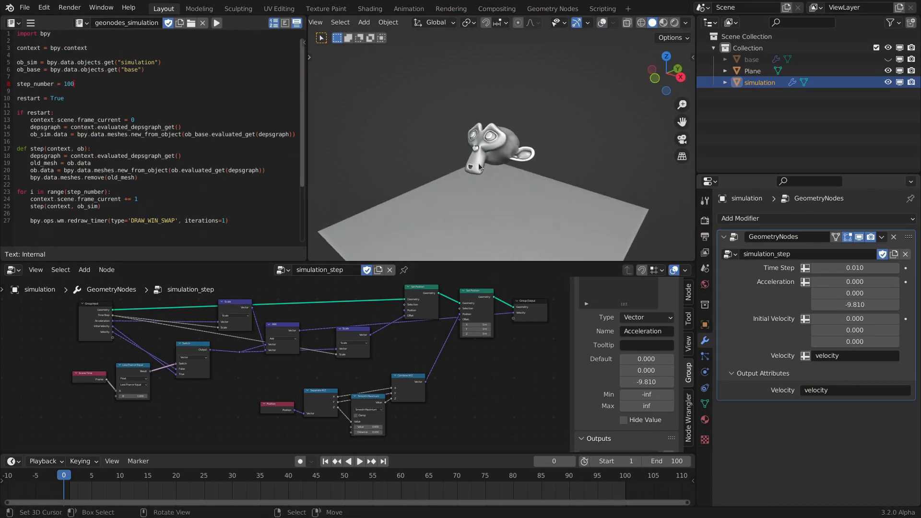
mouse_move(494, 187)
middle_mouse_down()
mouse_move(500, 165)
mouse_move(518, 180)
mouse_move(439, 165)
mouse_move(487, 163)
mouse_move(496, 172)
middle_mouse_up()
scroll(288, 369, "down", 2)
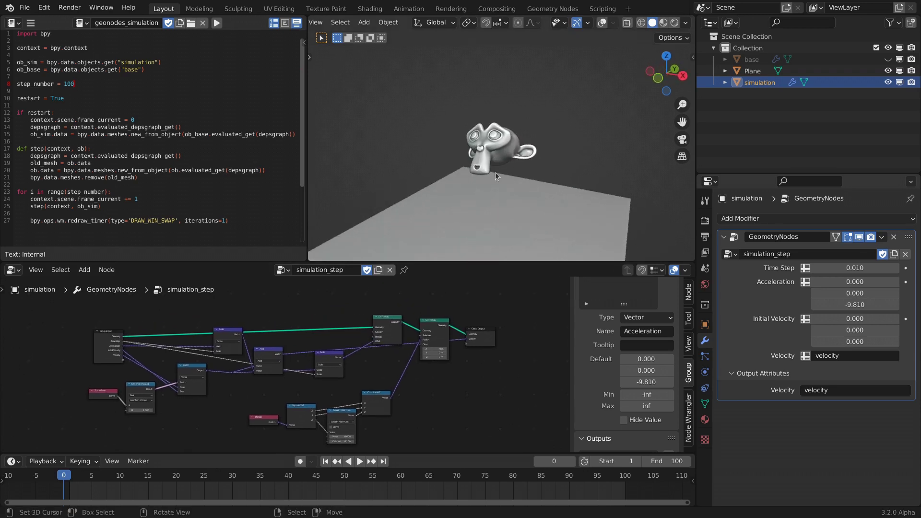
left_click_drag(247, 225, 21, 33)
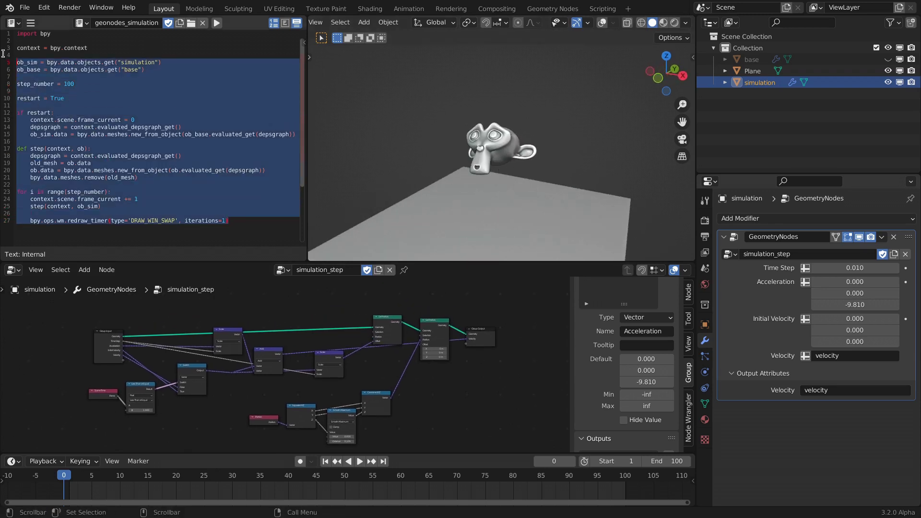
left_click(158, 98)
left_click_drag(160, 63, 13, 63)
left_click(157, 67)
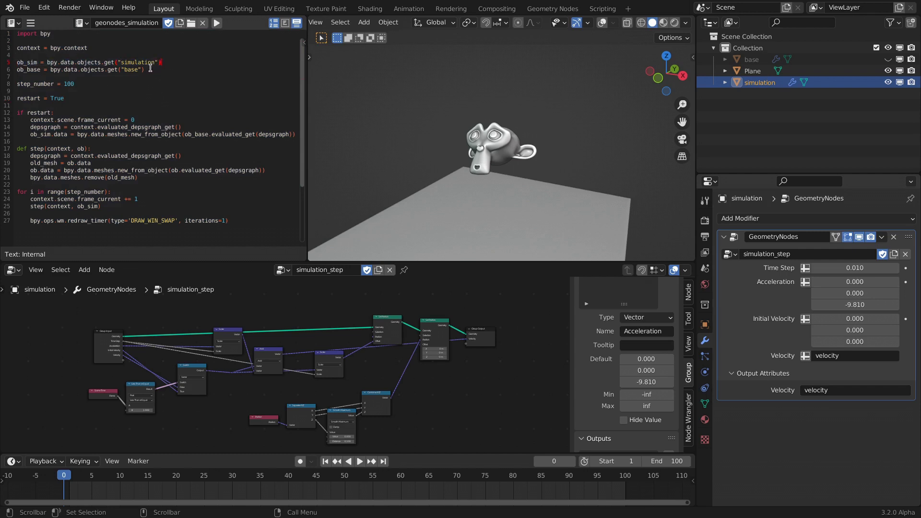
left_click_drag(151, 68, 6, 68)
left_click(173, 62)
scroll(488, 143, "down", 1)
Briefly unhide and select the base object, cancel a move, then hide it again
scroll(497, 148, "up", 2)
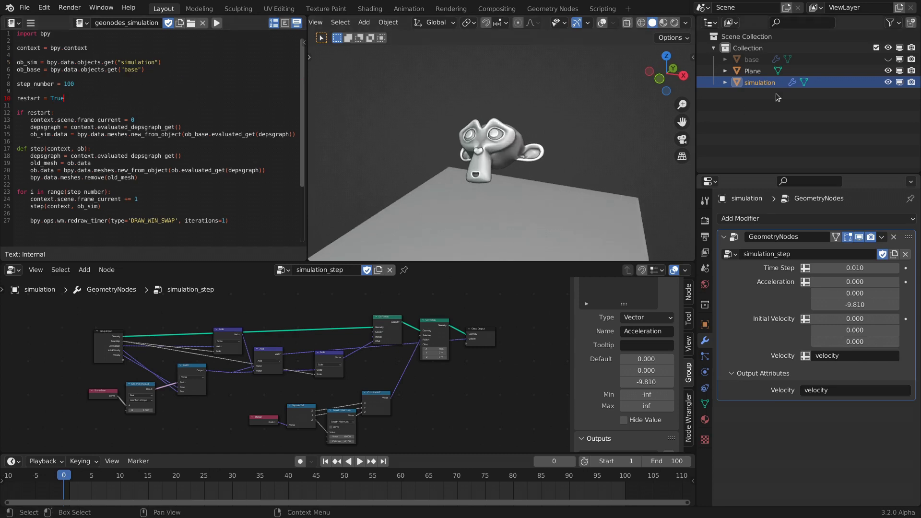
left_click(889, 59)
left_click(752, 59)
key("g")
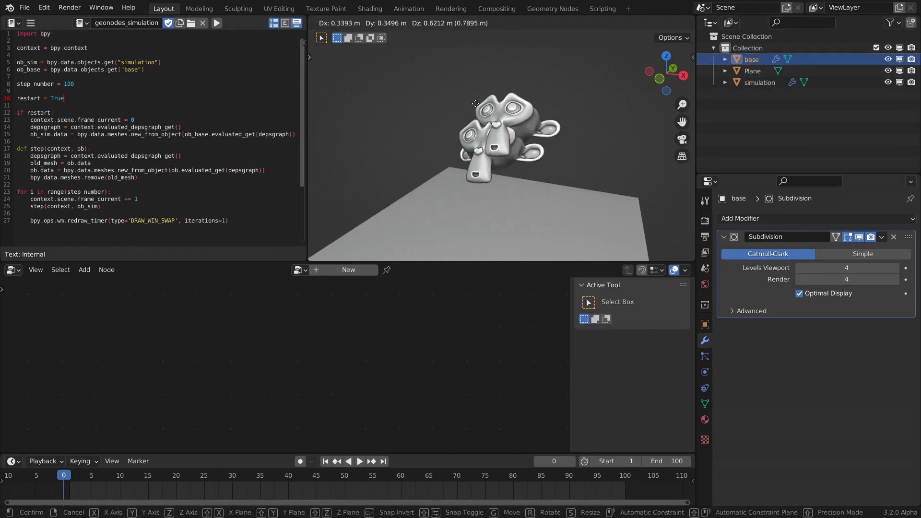
right_click(476, 104)
left_click(888, 59)
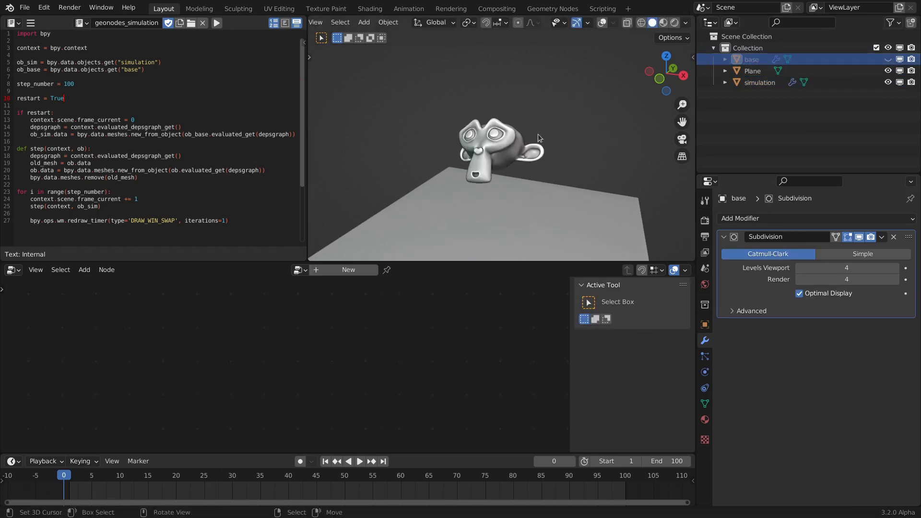
Select the simulation object, run the script, and orbit around the fallen monkey
left_click(505, 145)
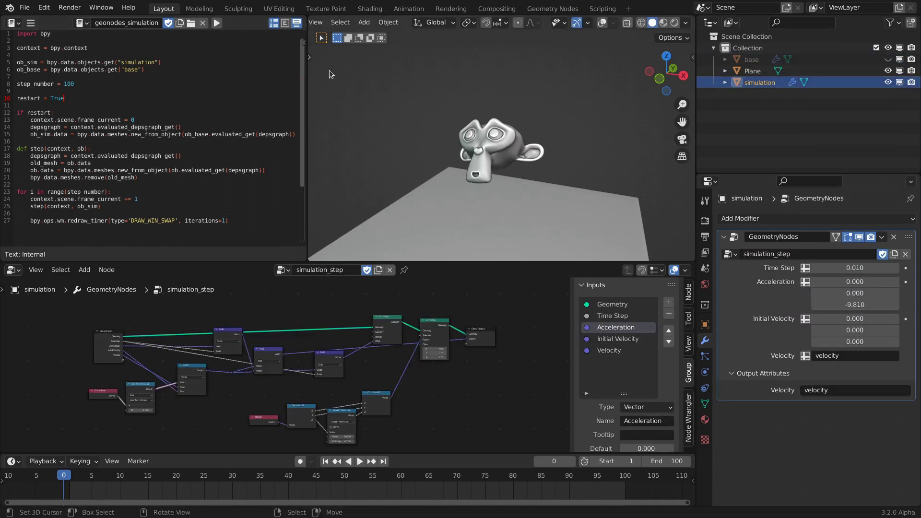
left_click(218, 23)
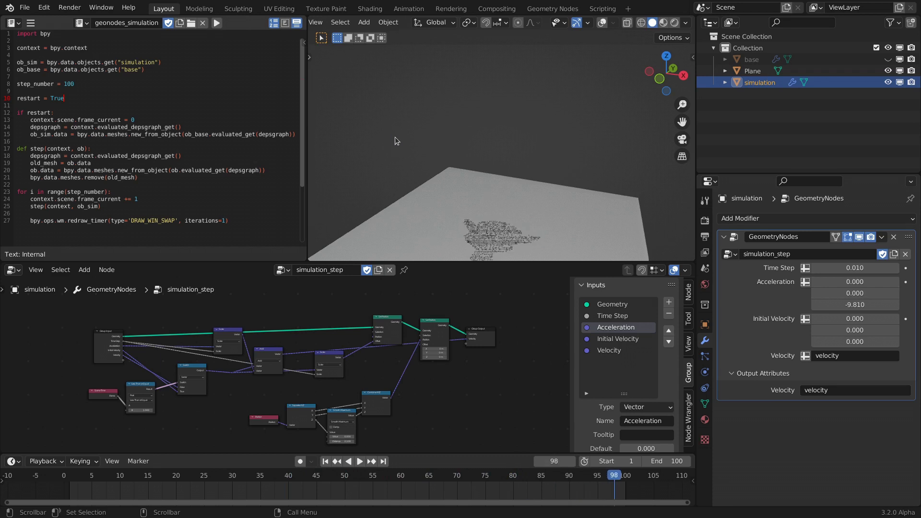
middle_click_drag(492, 158, 477, 132)
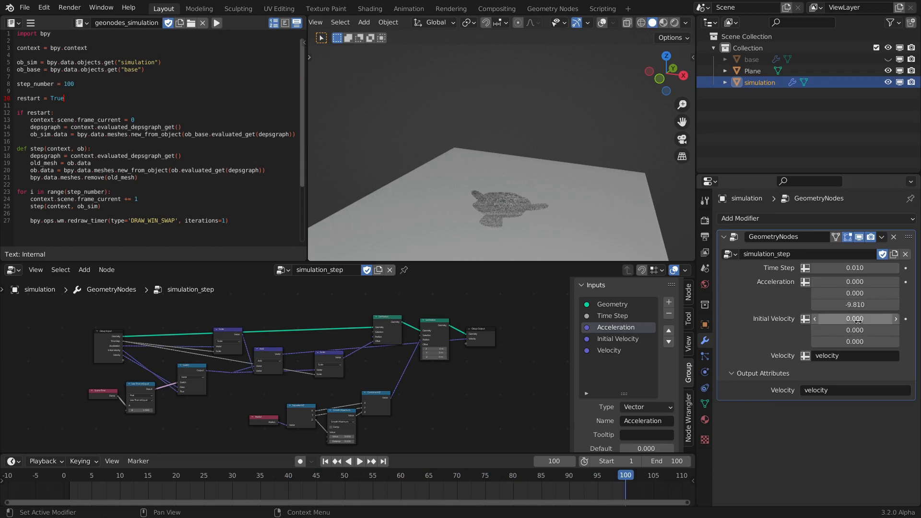
Set the GeometryNodes modifier's Initial Velocity to Y 1 and Z 2
left_click(852, 338)
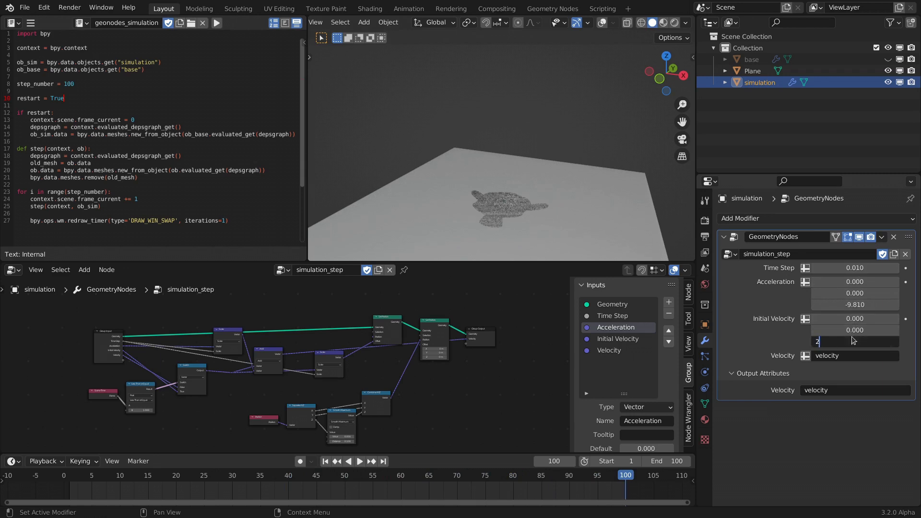
type("2")
key("Return")
left_click(846, 329)
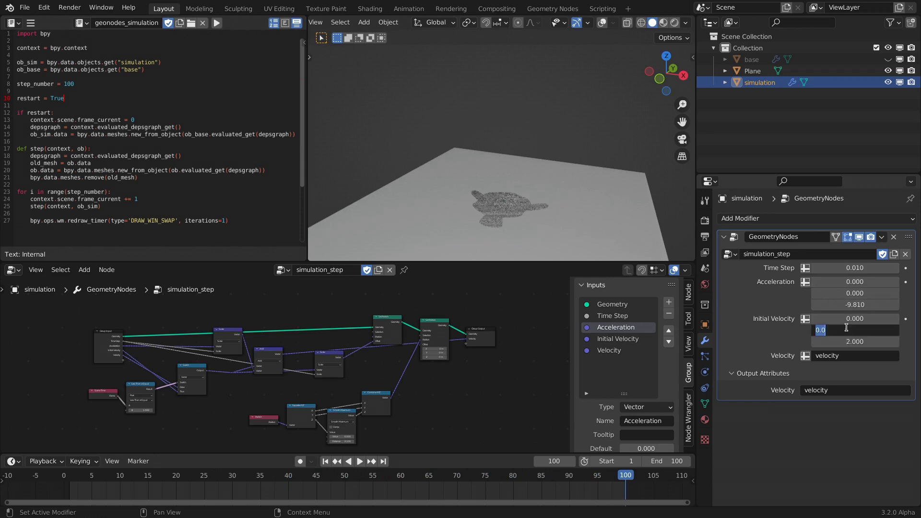
key("Return")
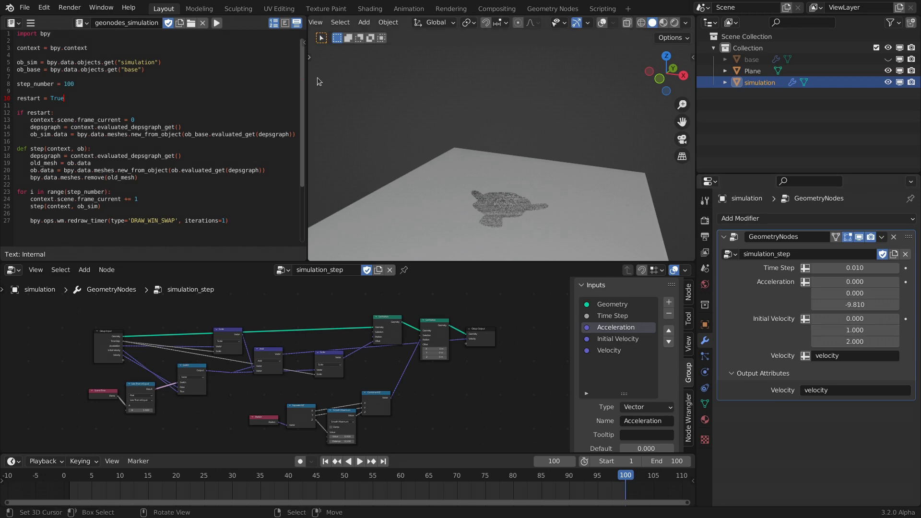
Rerun the simulation script, then select and deselect nodes in the simulation graph
left_click(217, 23)
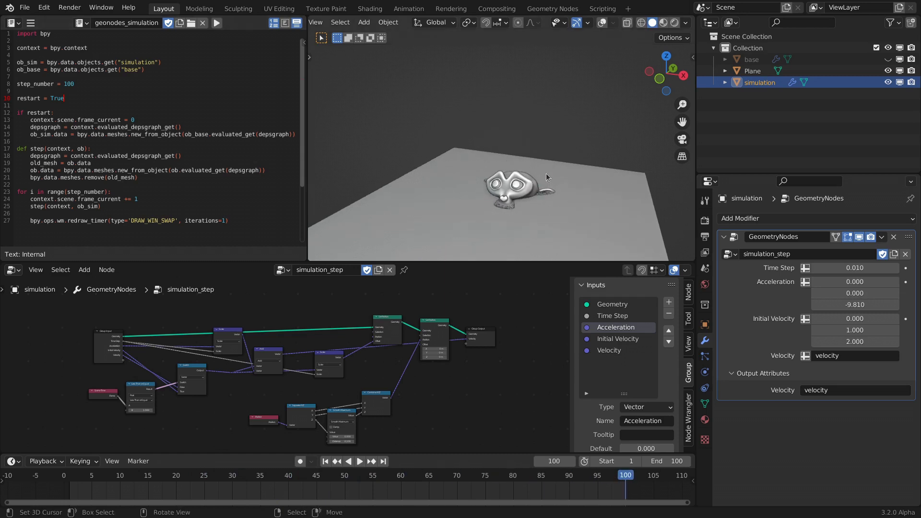
left_click_drag(89, 307, 497, 445)
left_click(500, 408)
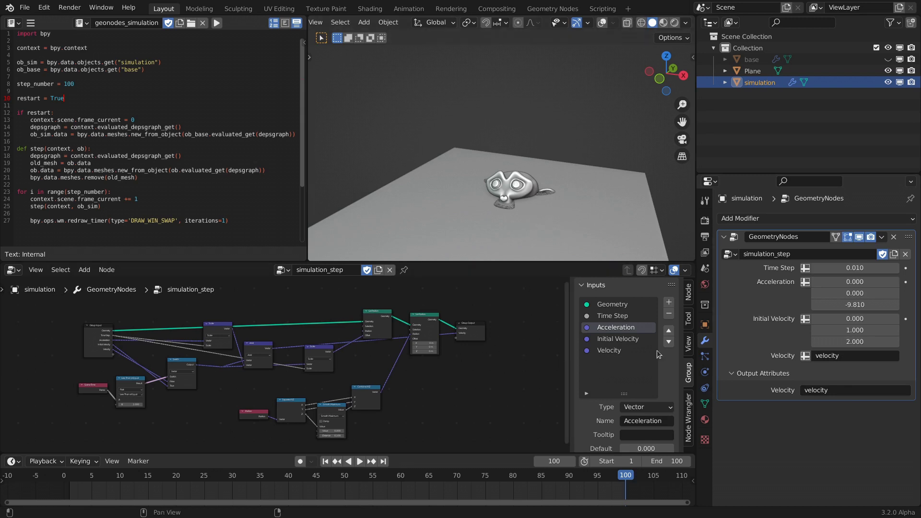
Set Time Step to 0.1 and rerun the simulation
left_click(864, 268)
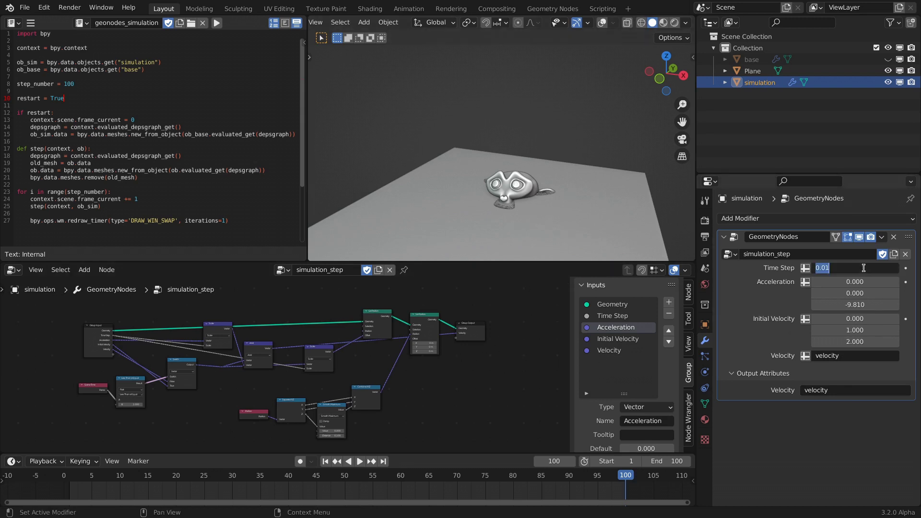
key("Return")
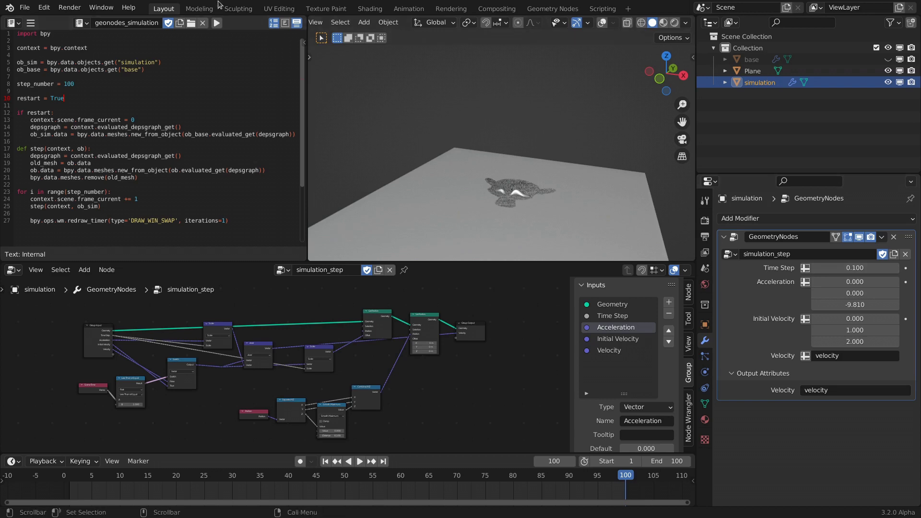
left_click(216, 22)
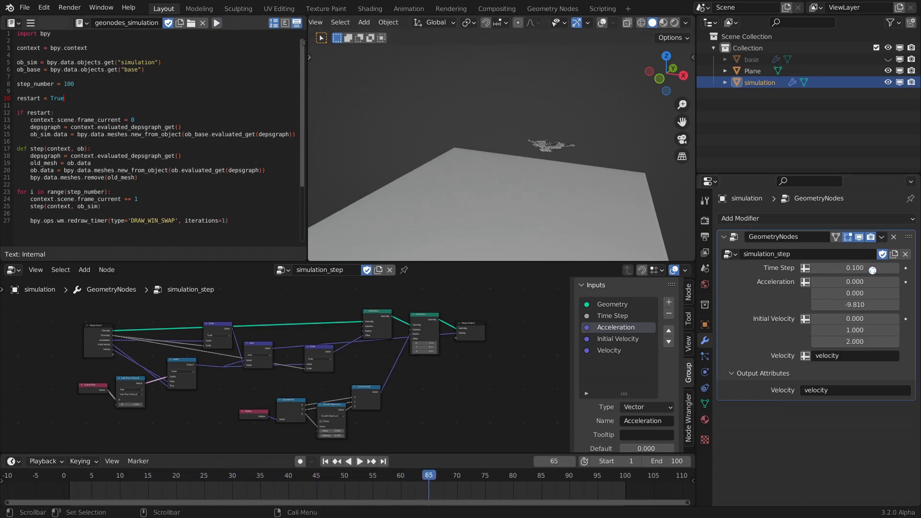
Restore Time Step to 0.01 and rerun the simulation
left_click(846, 270)
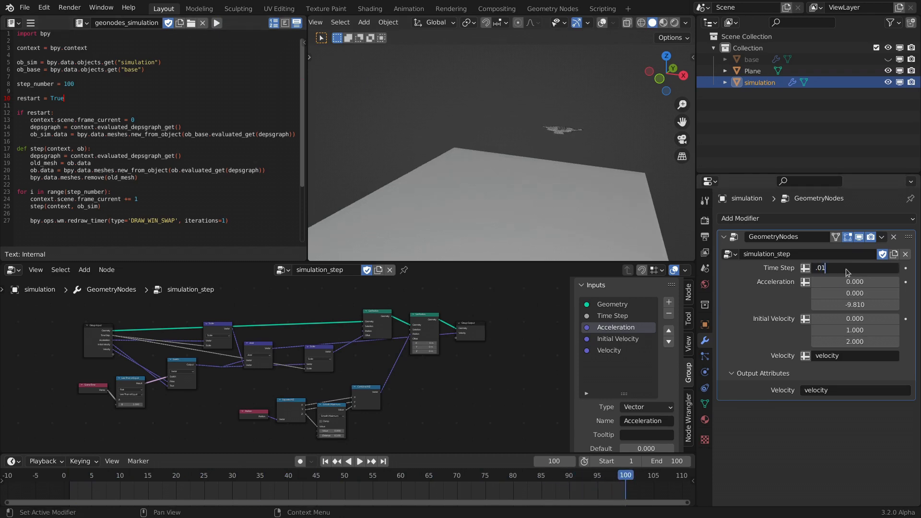
key("Return")
left_click(217, 23)
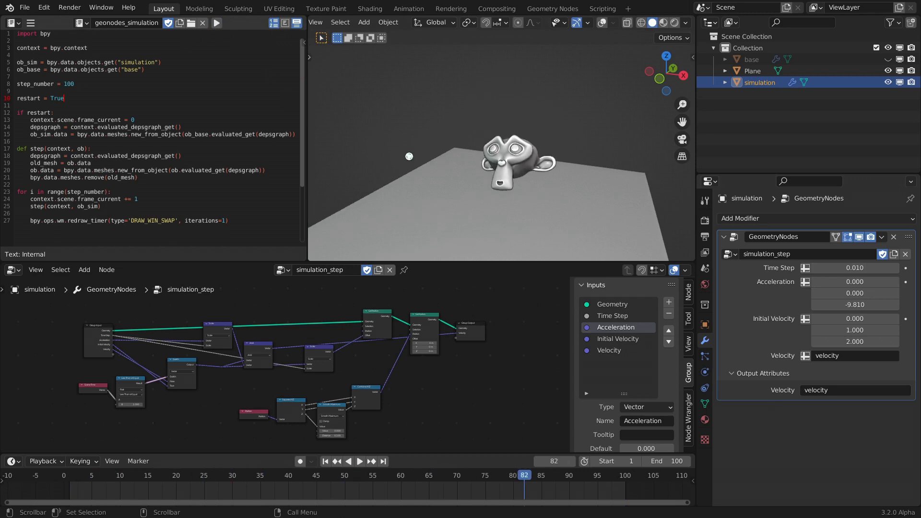
left_click(263, 226)
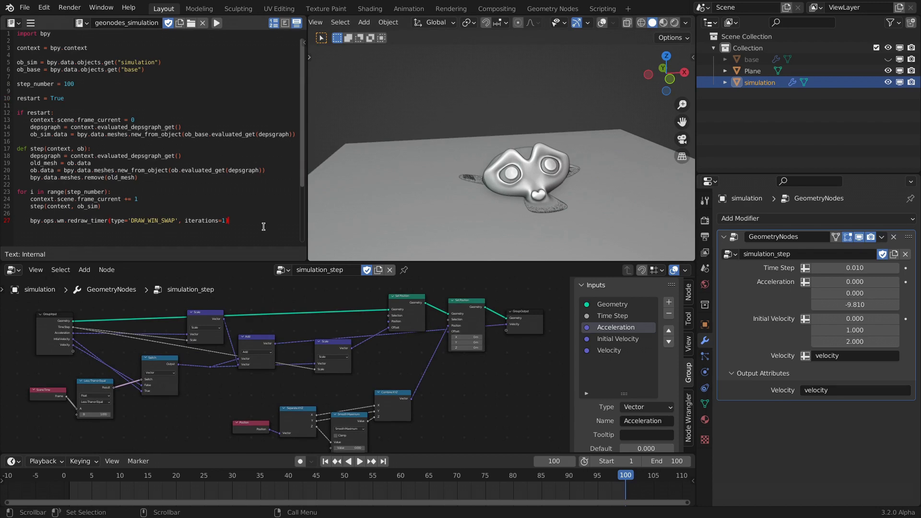
left_click_drag(258, 221, 17, 34)
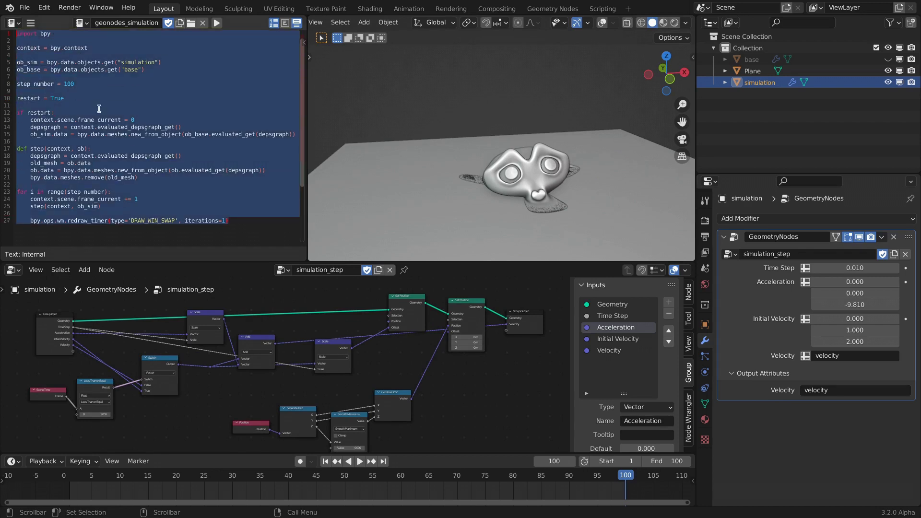
left_click(241, 227)
middle_click_drag(324, 327, 337, 318)
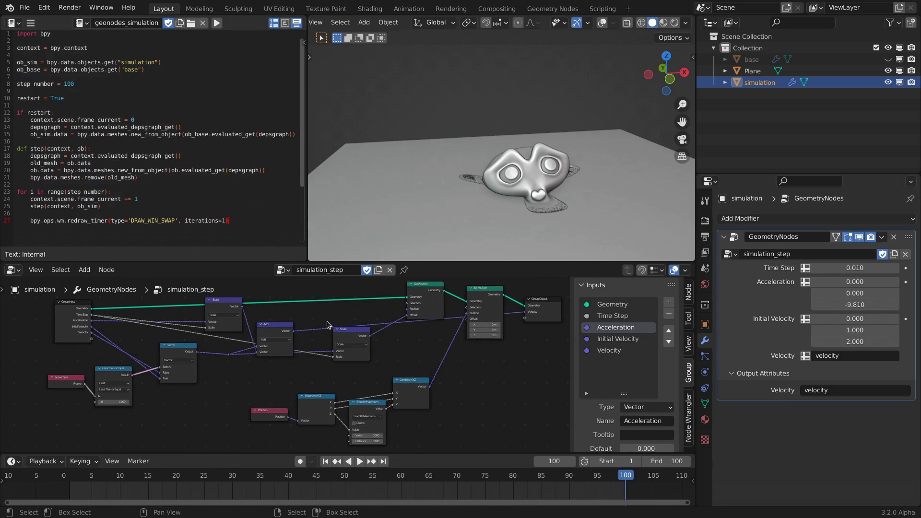
scroll(326, 345, "down", 2)
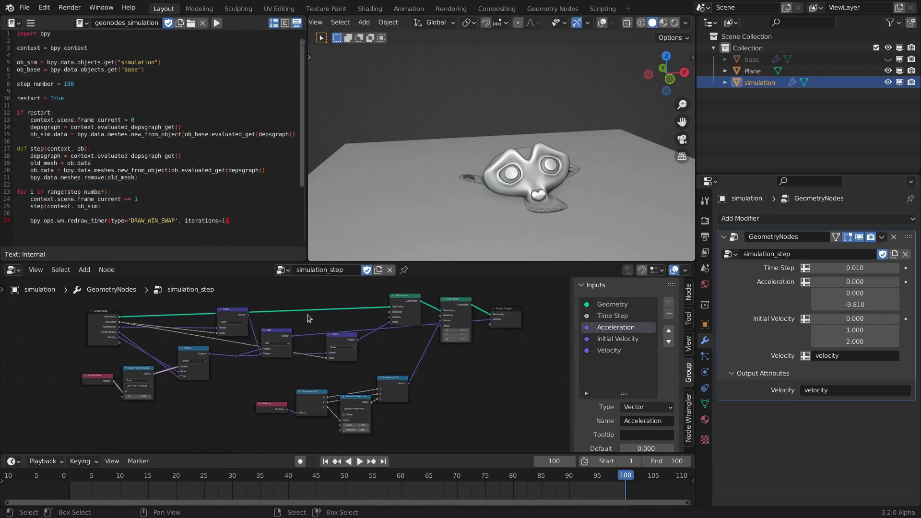
scroll(285, 336, "up", 3)
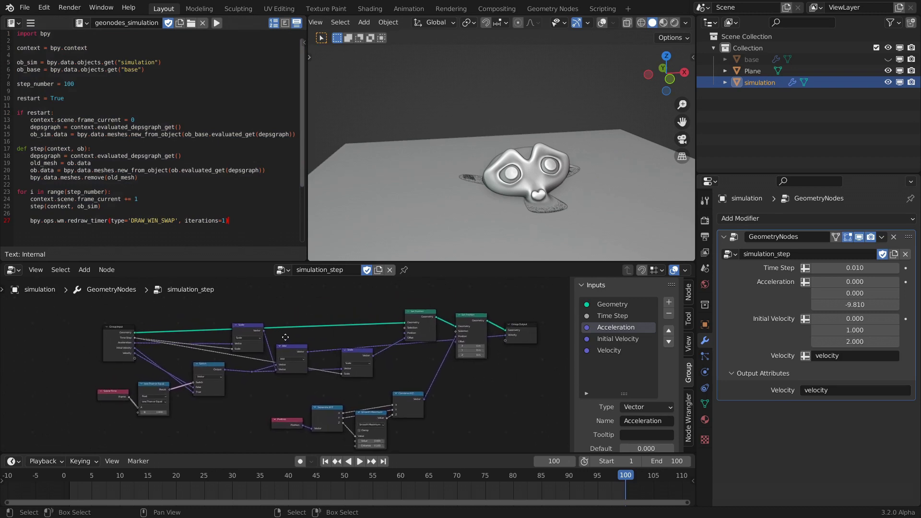
scroll(289, 361, "down", 2)
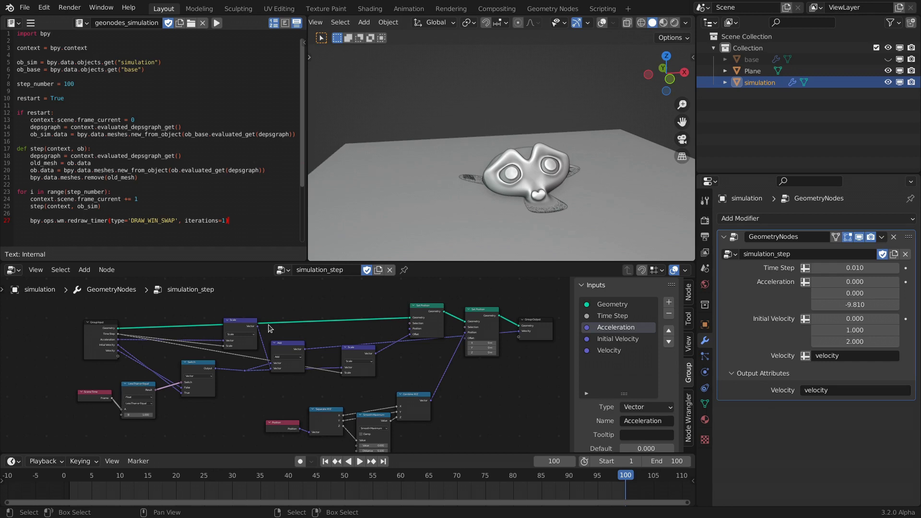
scroll(431, 354, "down", 2)
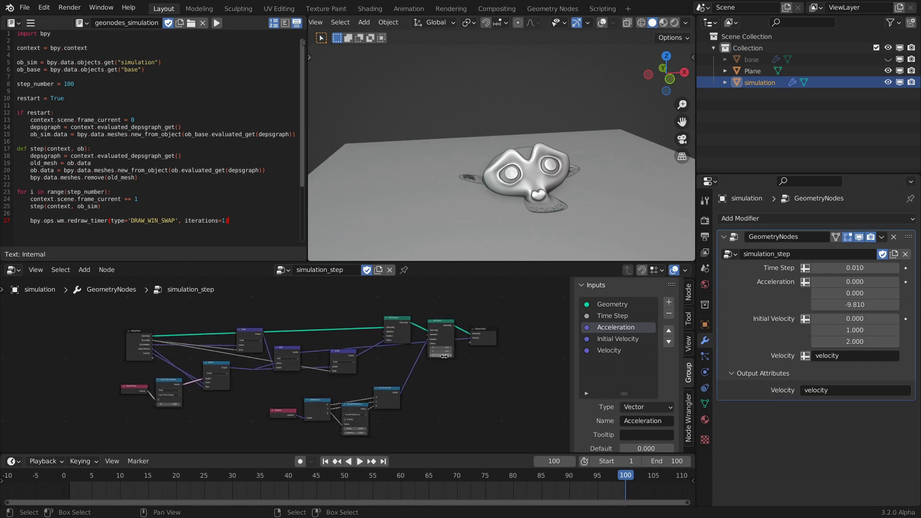